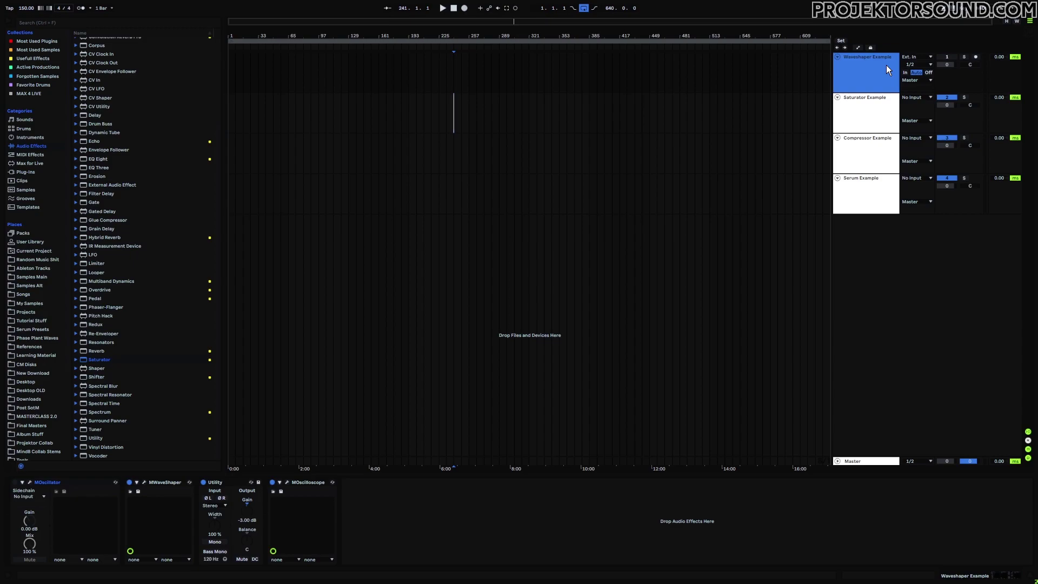
Step: Select each device in the Waveshaper Example chain, then open MOscillator's plugin window to view its sine settings
click(418, 504)
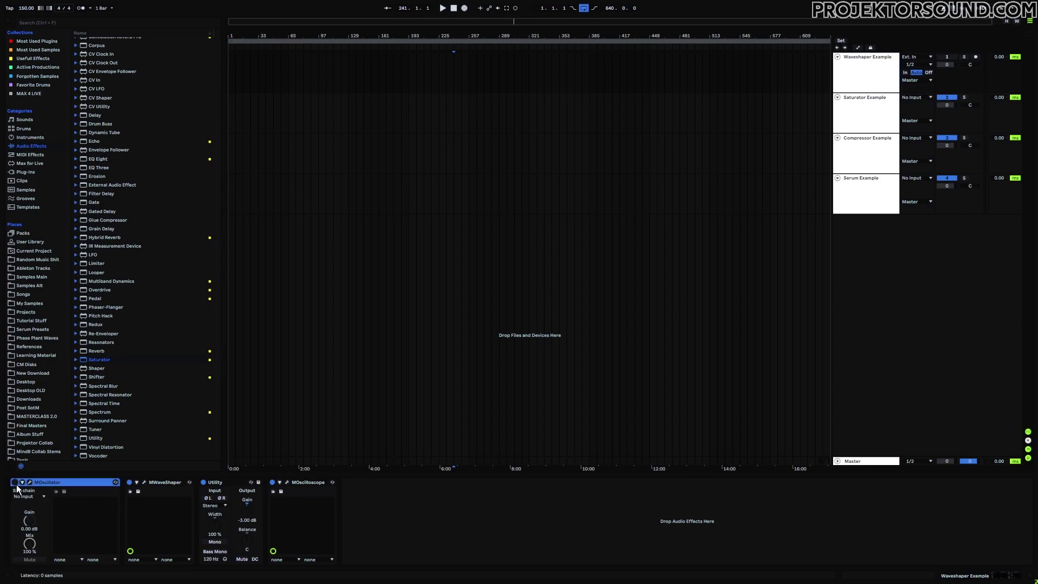
click(162, 482)
click(219, 483)
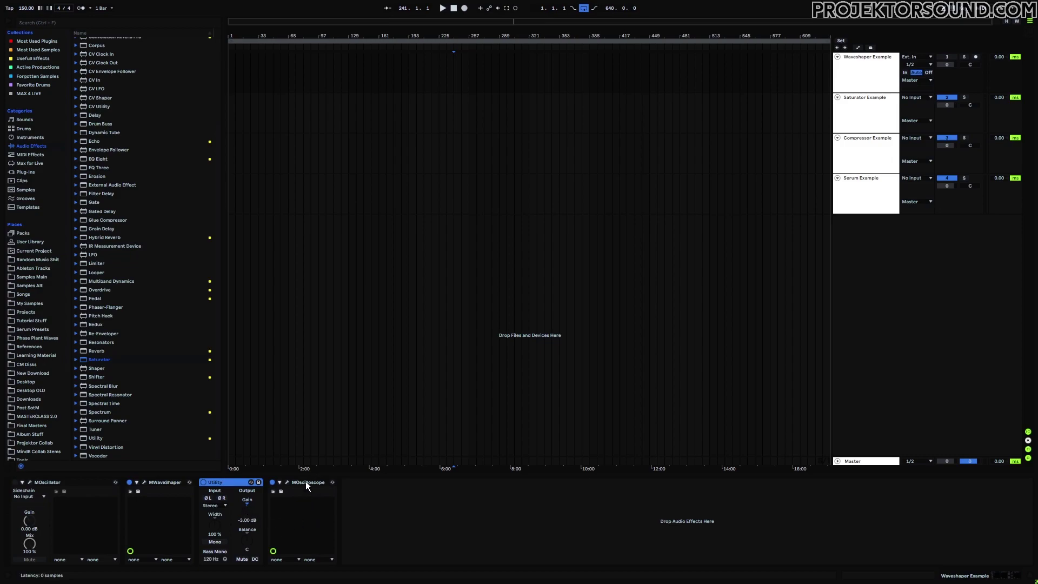
click(63, 482)
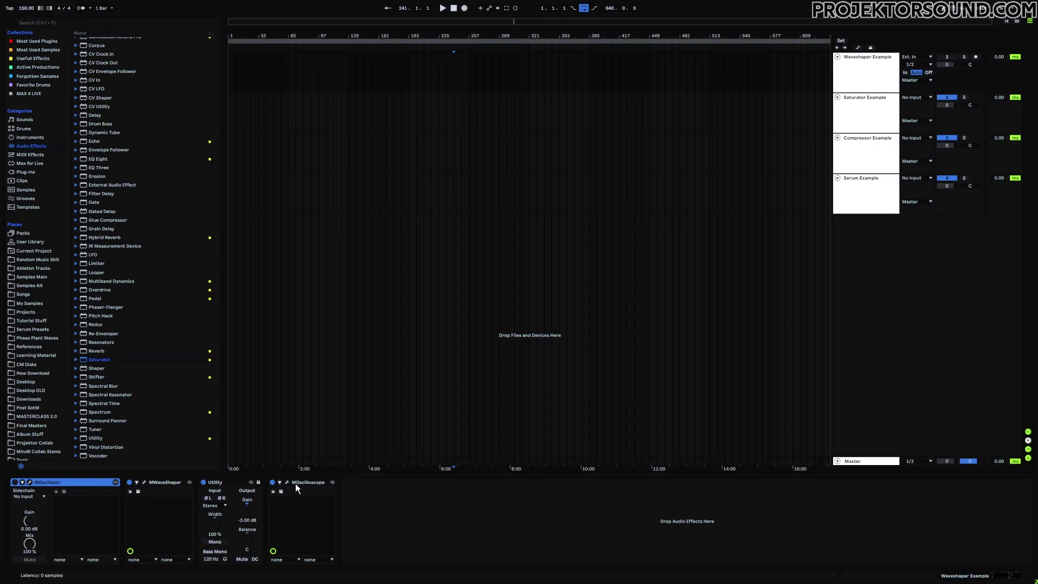
key(ctrl+alt+p)
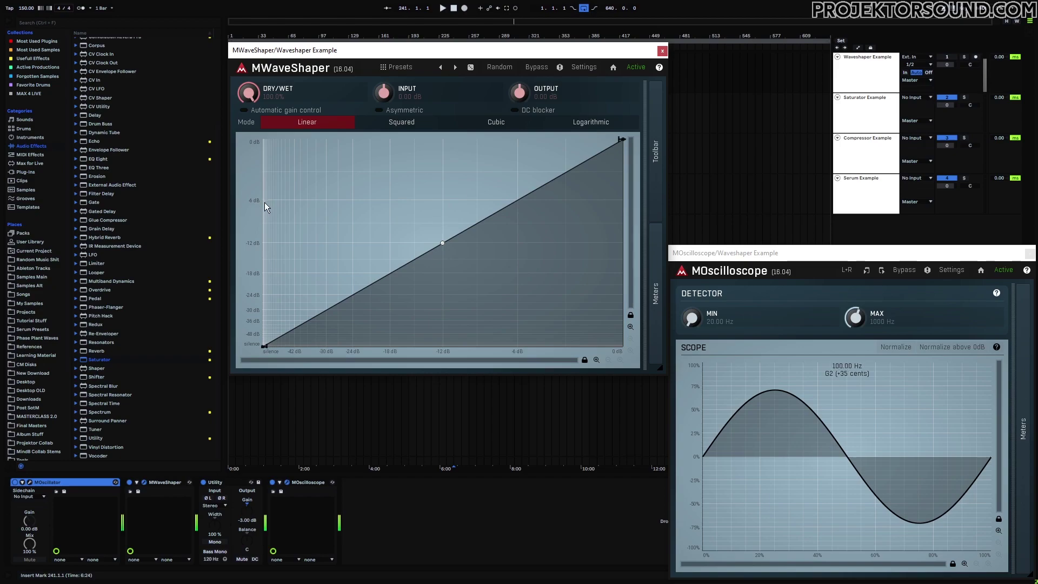
Step: Place MWaveShaper's straight linear curve beside MOscilloscope's clean 100 Hz sine
mouse_move(622, 139)
click(372, 234)
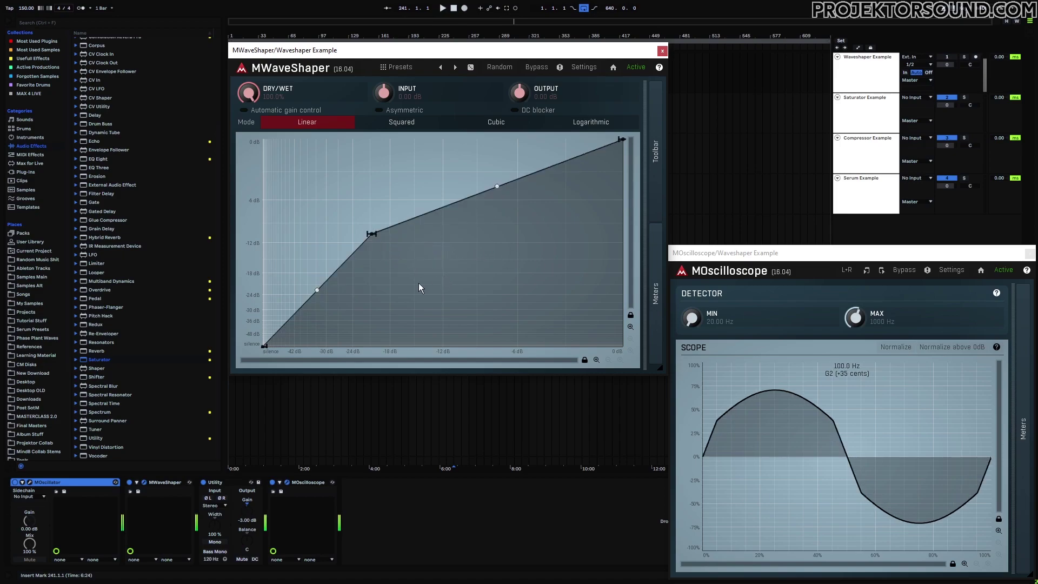
drag(410, 285, 415, 304)
drag(453, 175, 456, 162)
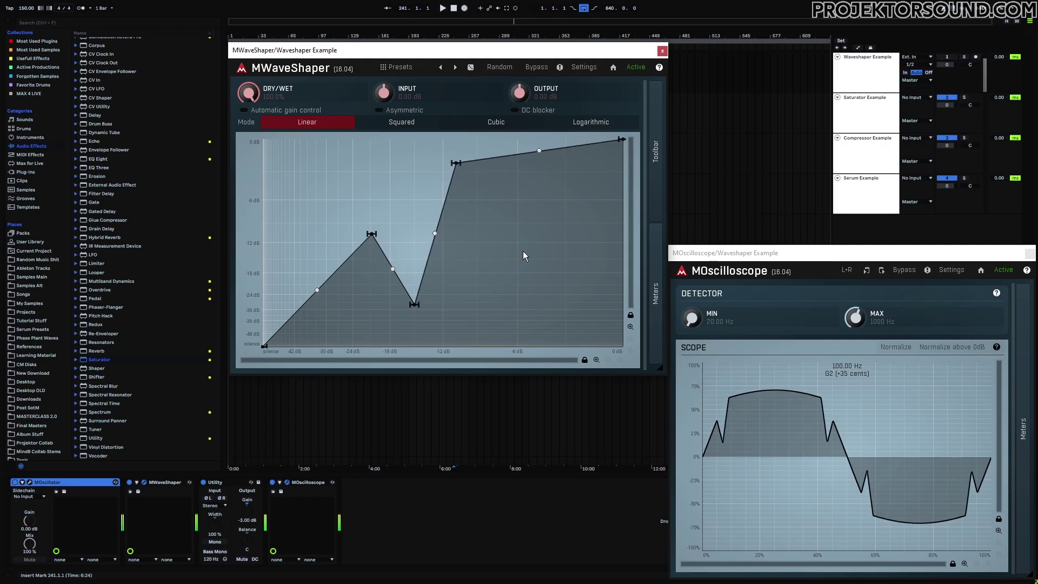
drag(523, 252, 601, 322)
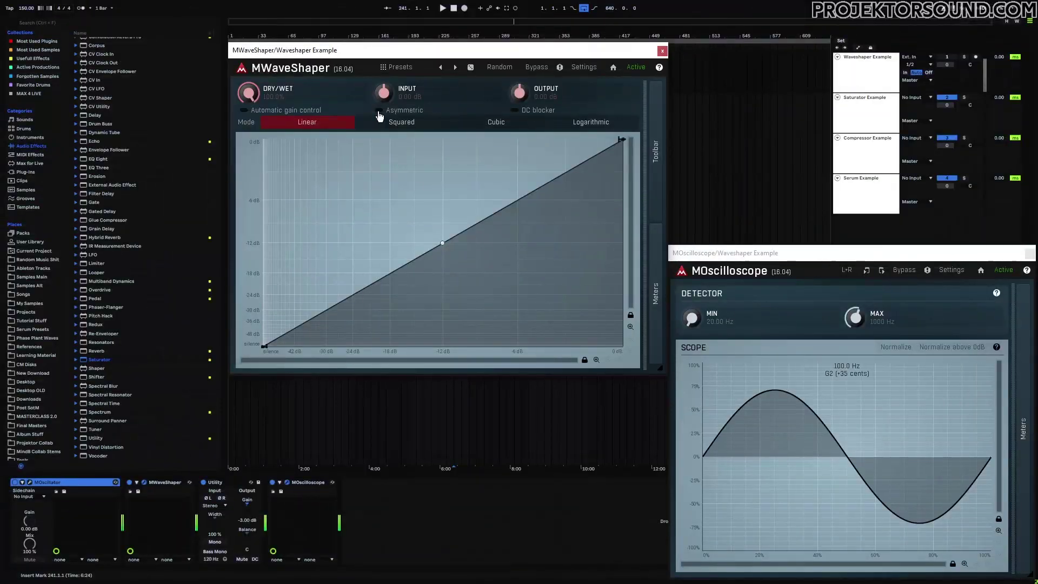
Step: Enable Asymmetric mode in MWaveShaper and bend the curve upward in the middle
click(379, 111)
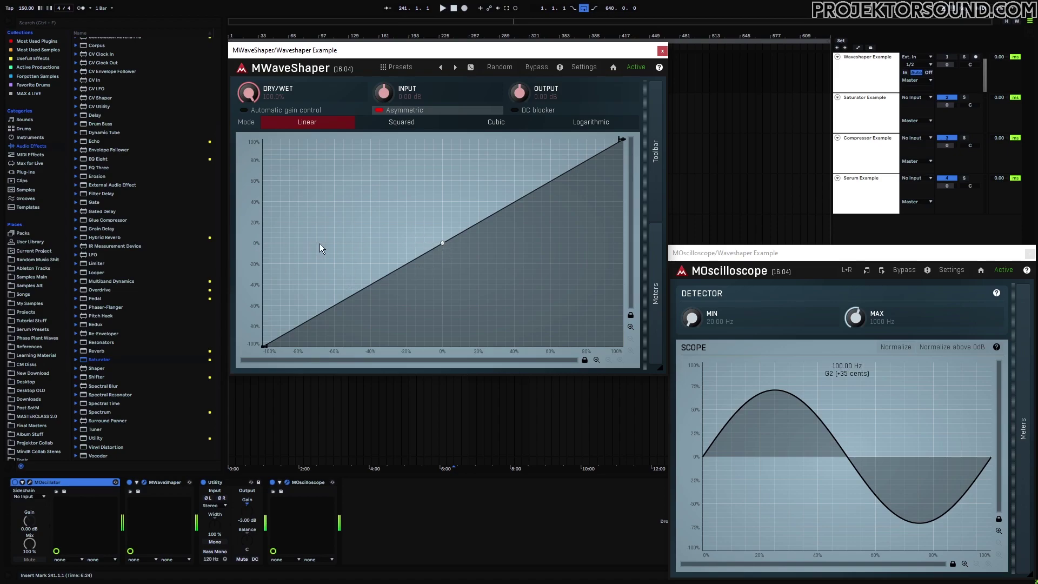
drag(404, 245, 442, 243)
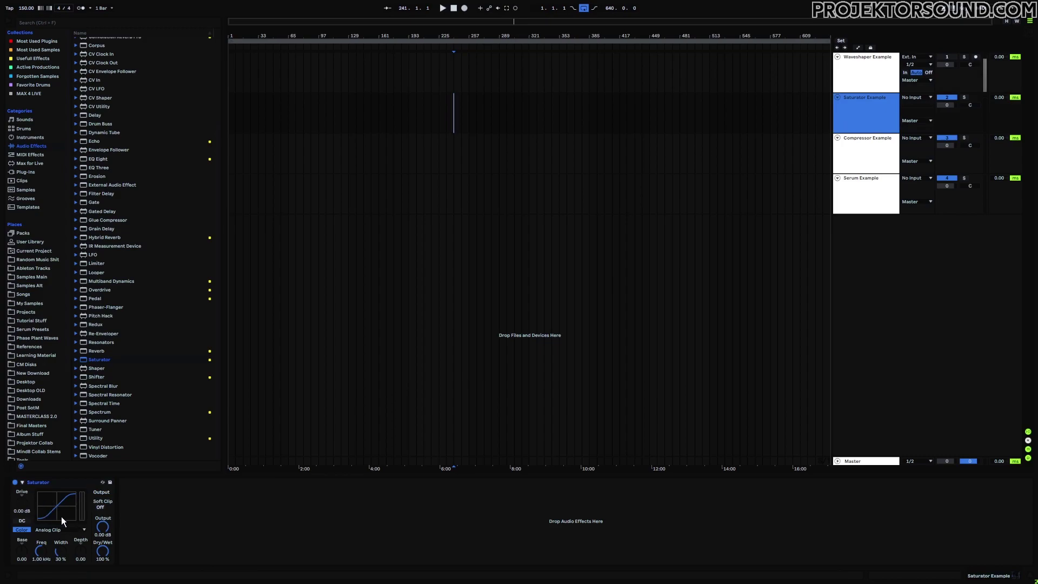
Step: Cycle the Saturator through Medium Curve, Hard Curve, Soft Sine and Digital Clip to Waveshaper at 18% Curve
click(59, 530)
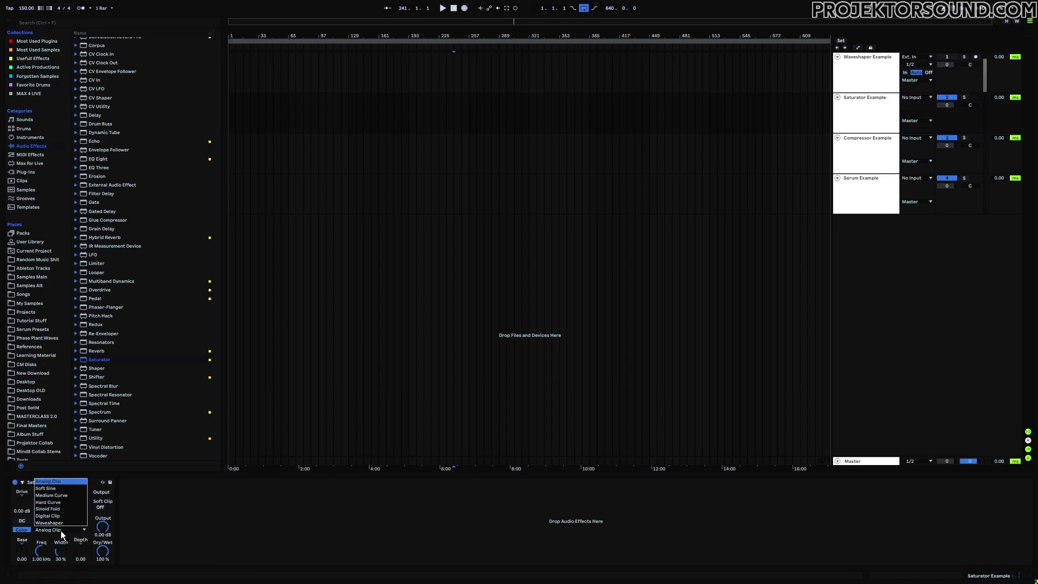
click(61, 497)
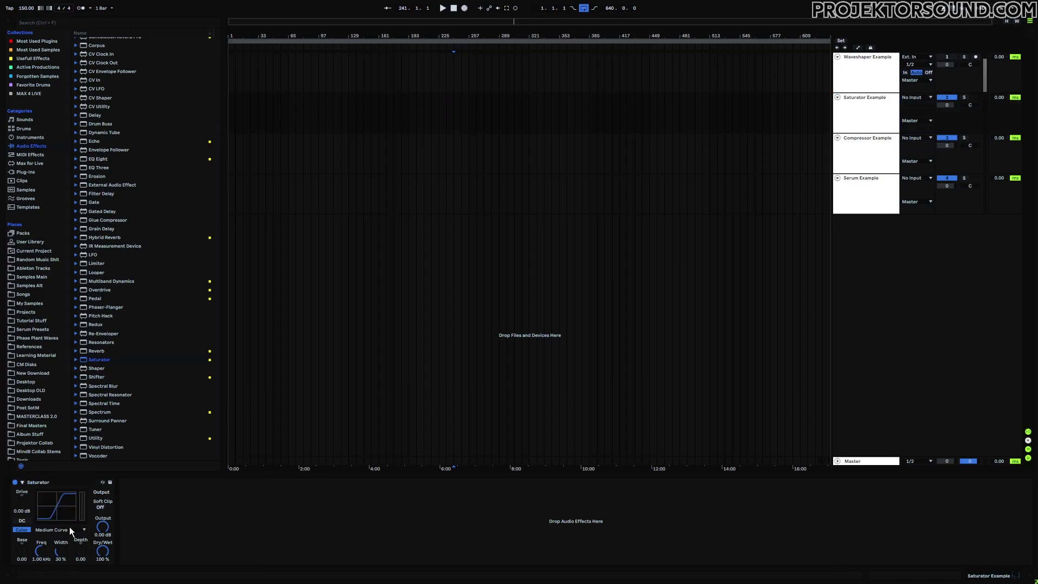
click(70, 526)
click(60, 529)
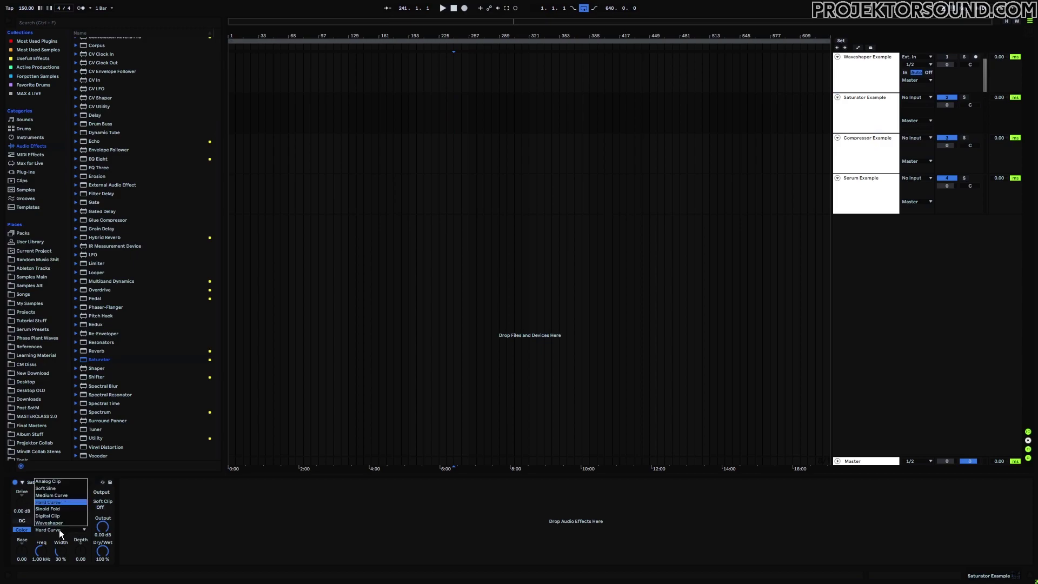
click(56, 489)
click(65, 527)
click(65, 516)
click(71, 528)
click(58, 523)
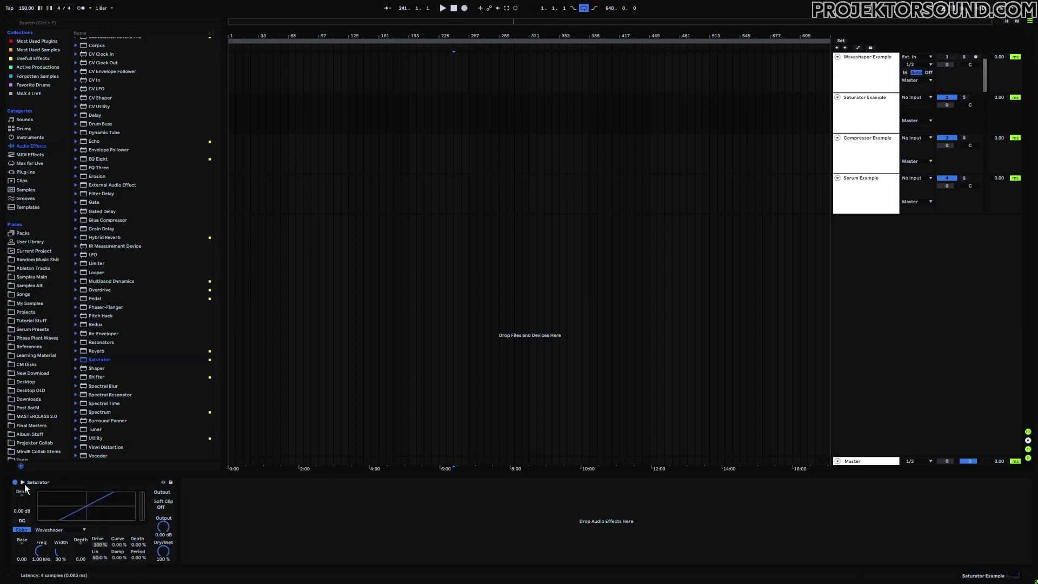
mouse_move(117, 546)
mouse_down()
mouse_move(138, 541)
mouse_move(139, 522)
mouse_move(139, 538)
mouse_move(103, 565)
mouse_up()
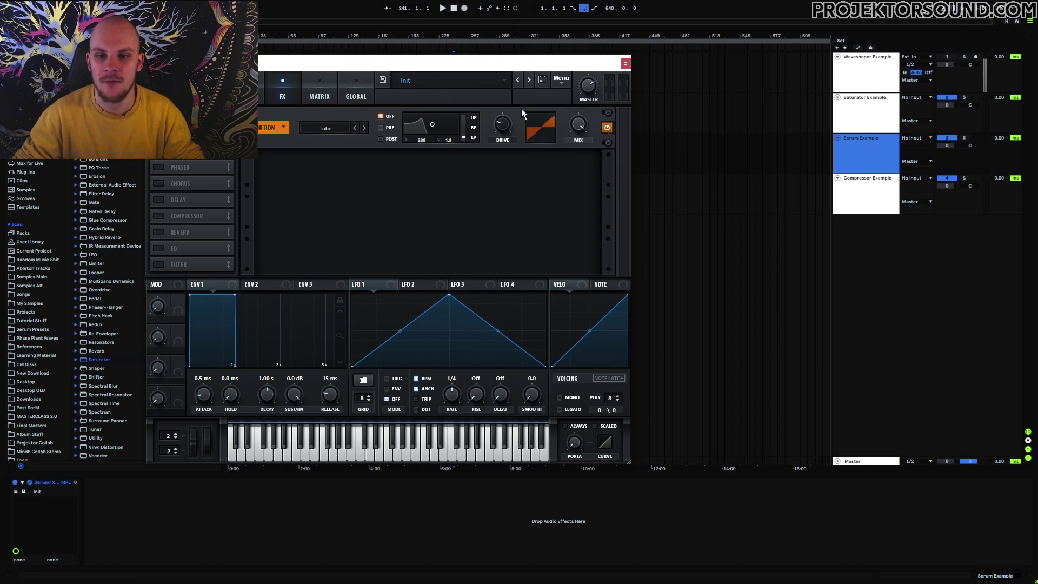
Step: Raise Serum's distortion Drive to 82%, then move to the Serum Example track
drag(507, 123, 530, 70)
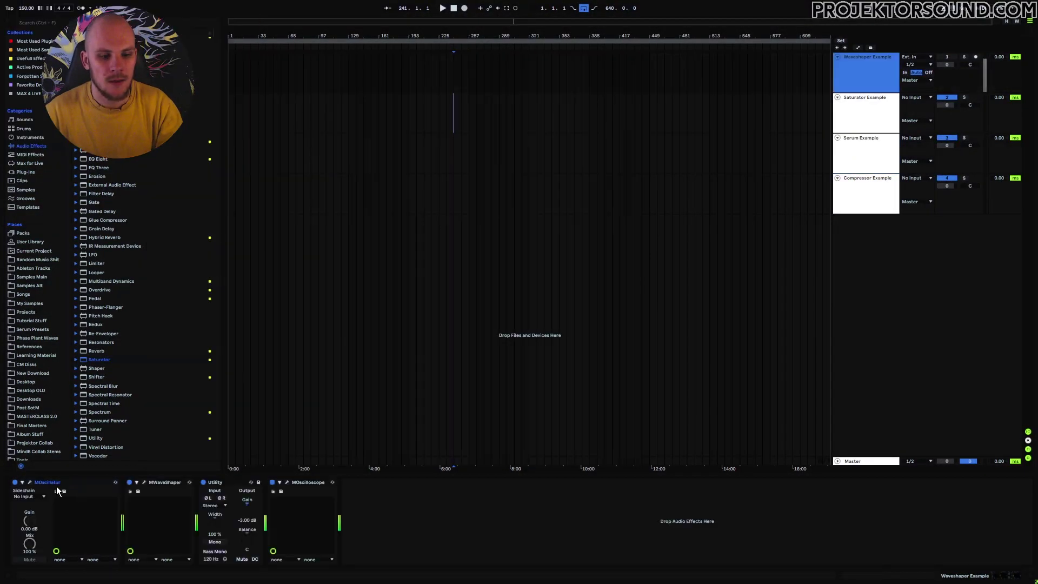
click(63, 481)
click(308, 482)
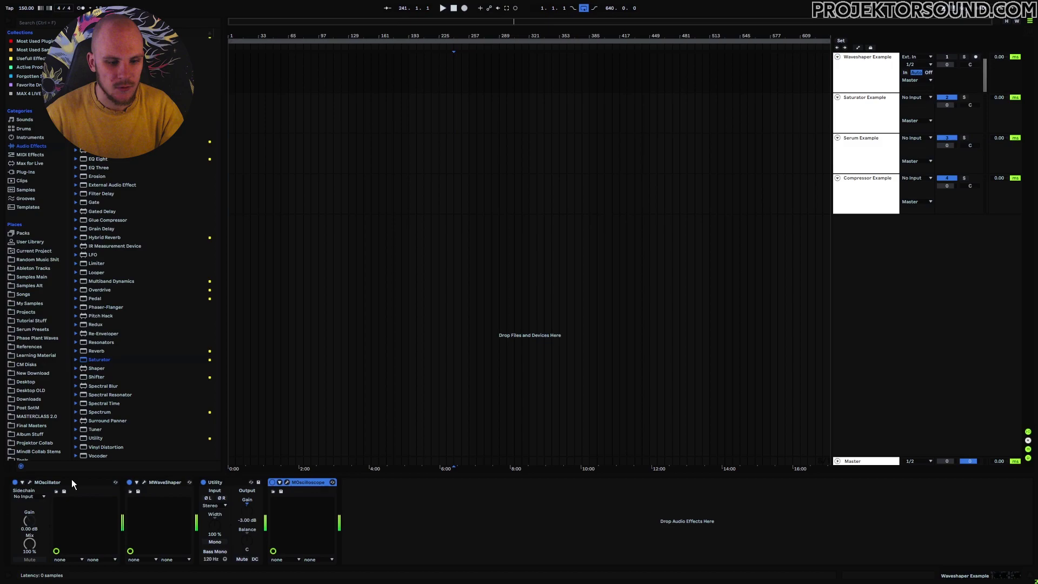
key(Down)
key(Down)
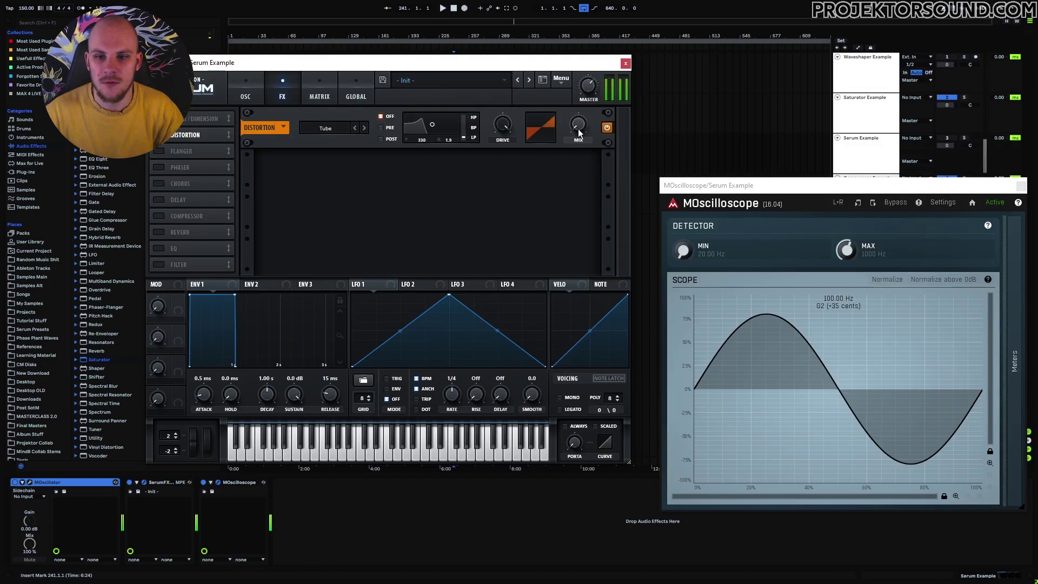
Step: Set Serum's distortion mix to 17% wet and audition SoftClip, Diode 1 and Diode 2 modes
drag(579, 133, 580, 97)
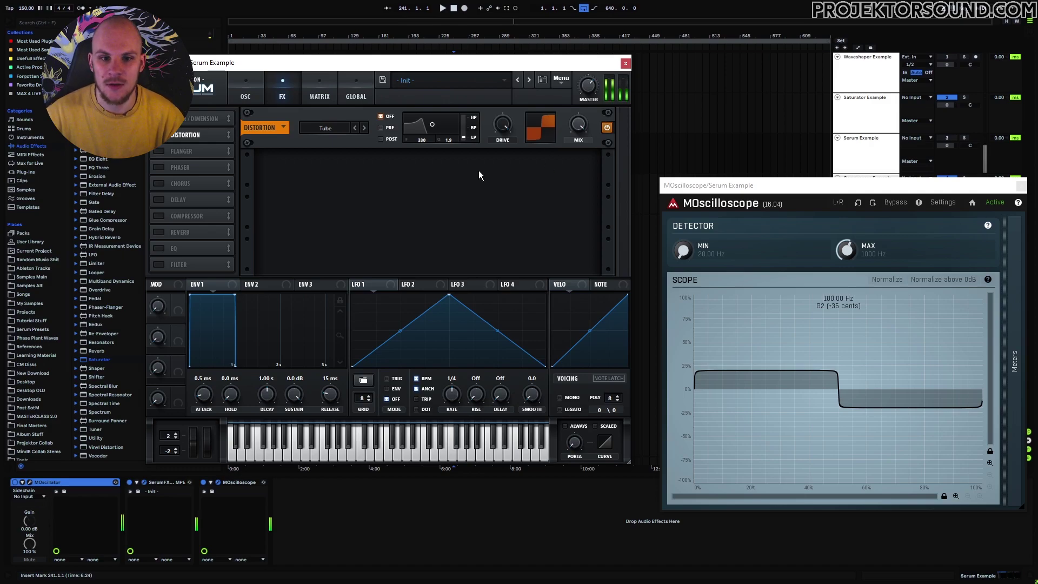
click(322, 128)
click(342, 154)
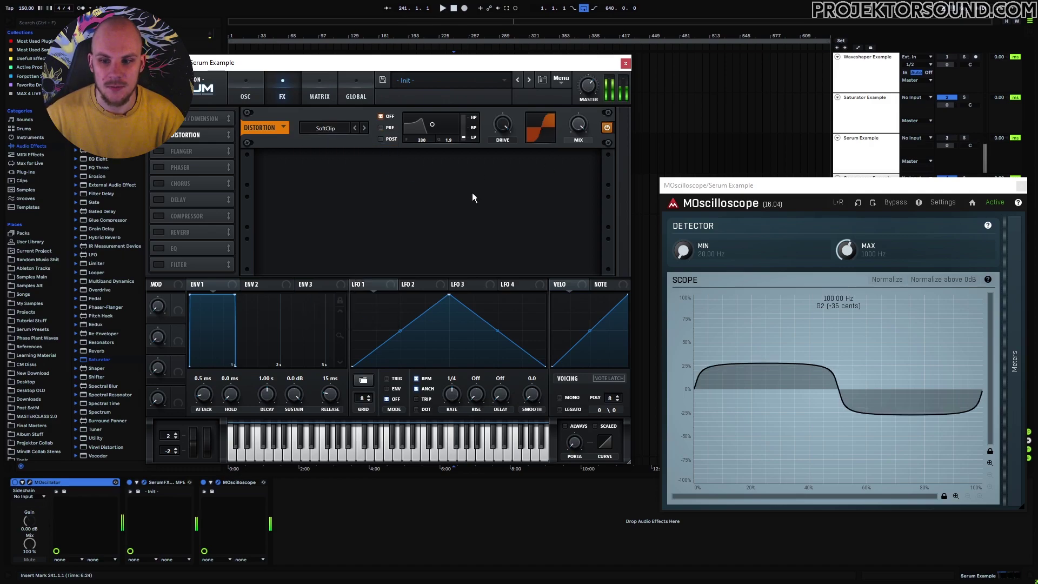
click(326, 128)
click(342, 176)
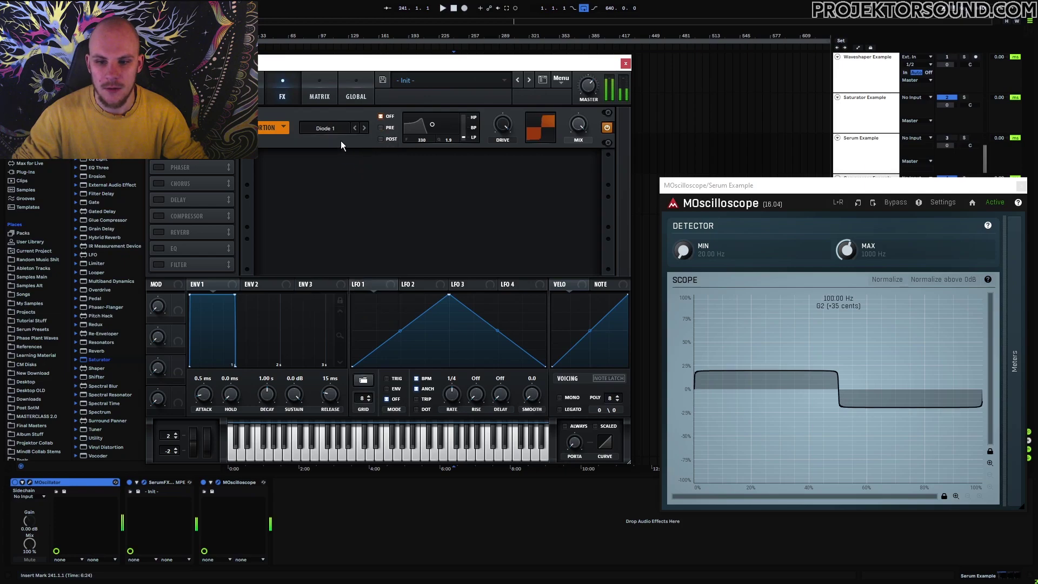
click(340, 128)
click(340, 188)
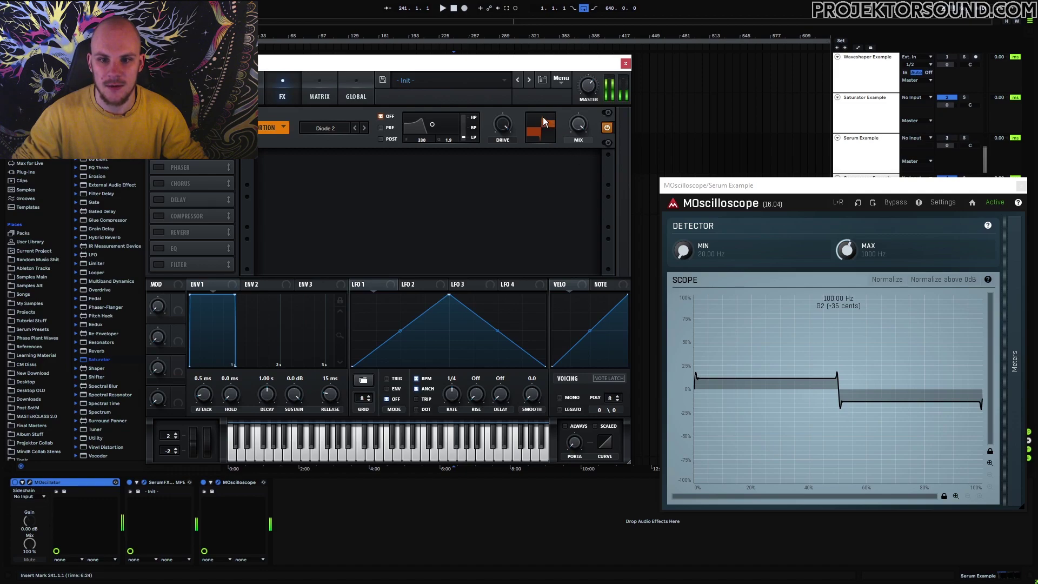
Step: Switch Serum's distortion to Sin Fold and lower the Drive for a gentler fold
scroll(540, 137, down, 1)
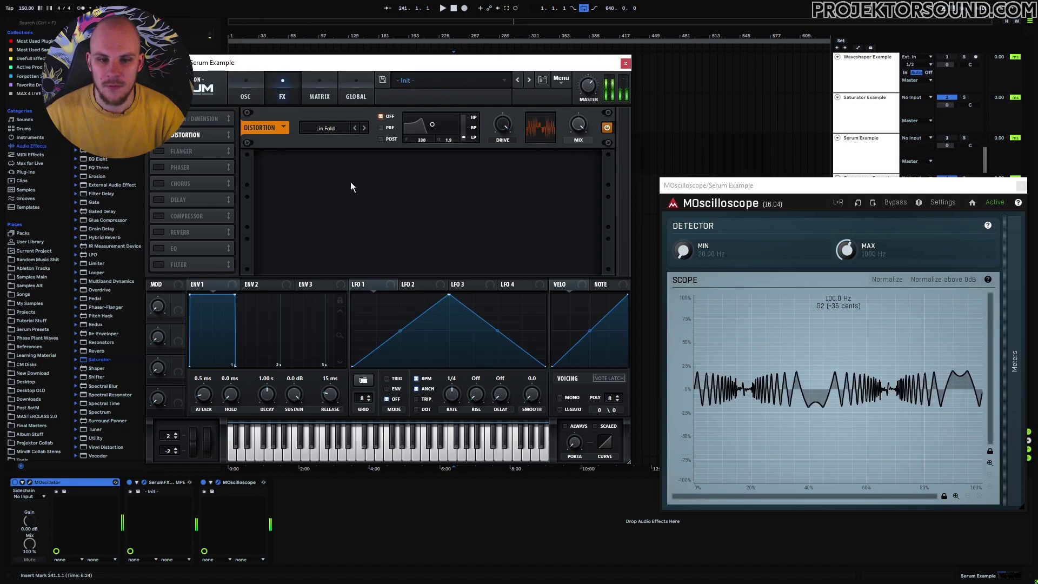
click(316, 134)
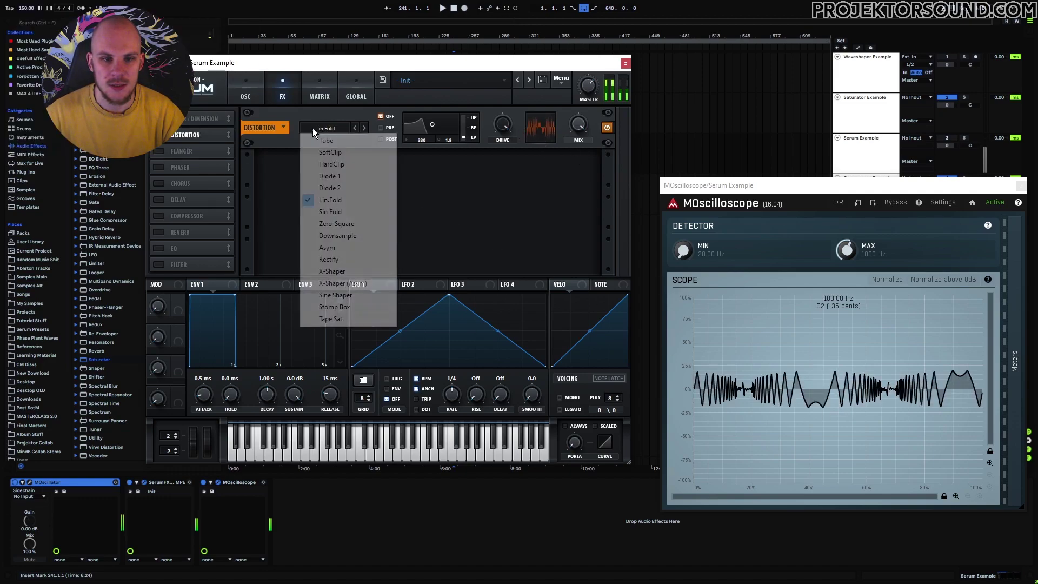
click(340, 213)
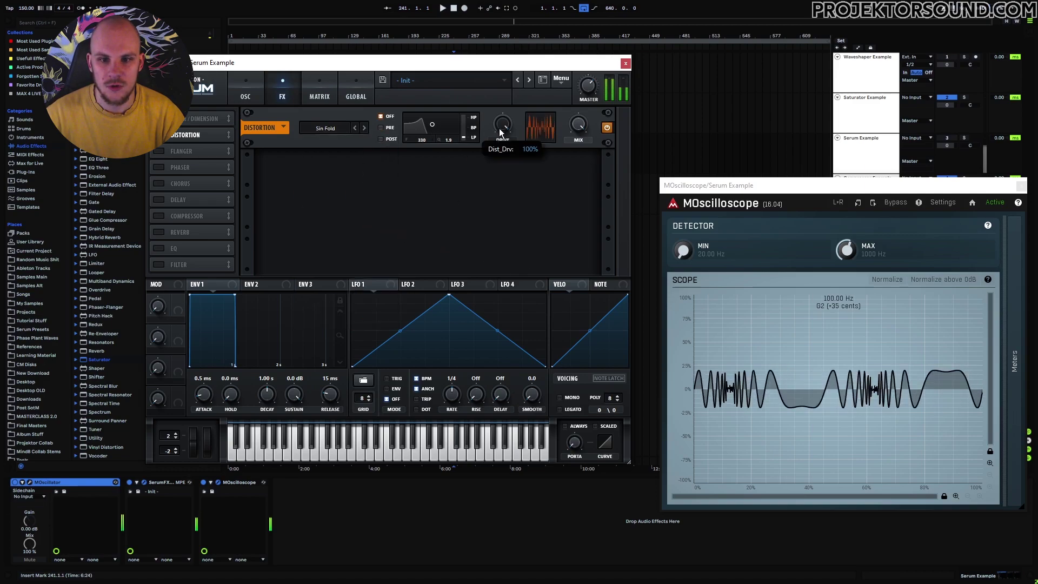
drag(492, 156, 486, 223)
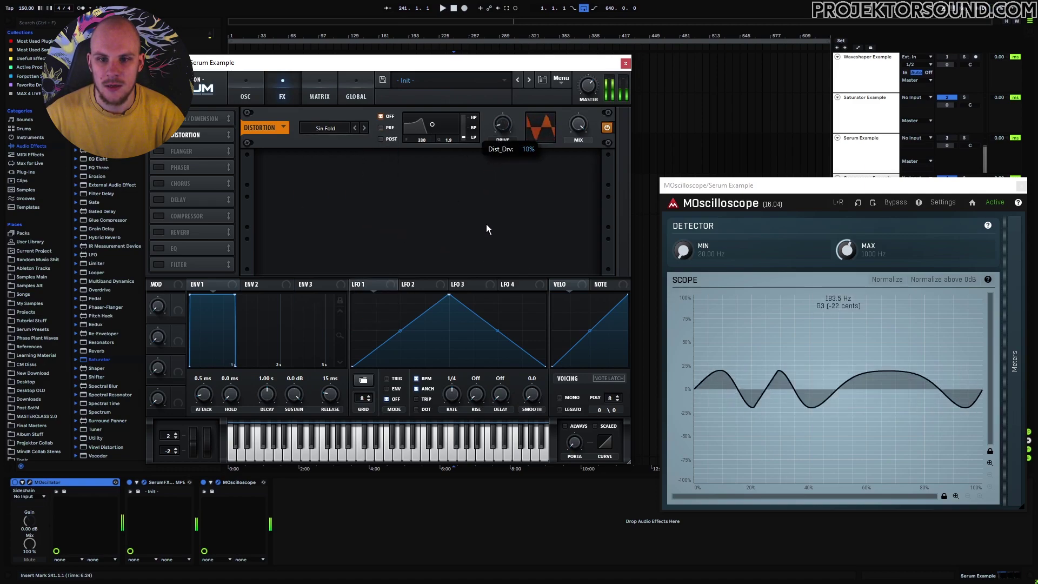
Step: Try Zero-Square with Drive at 1% then about 5%, then switch to Downsample
click(364, 128)
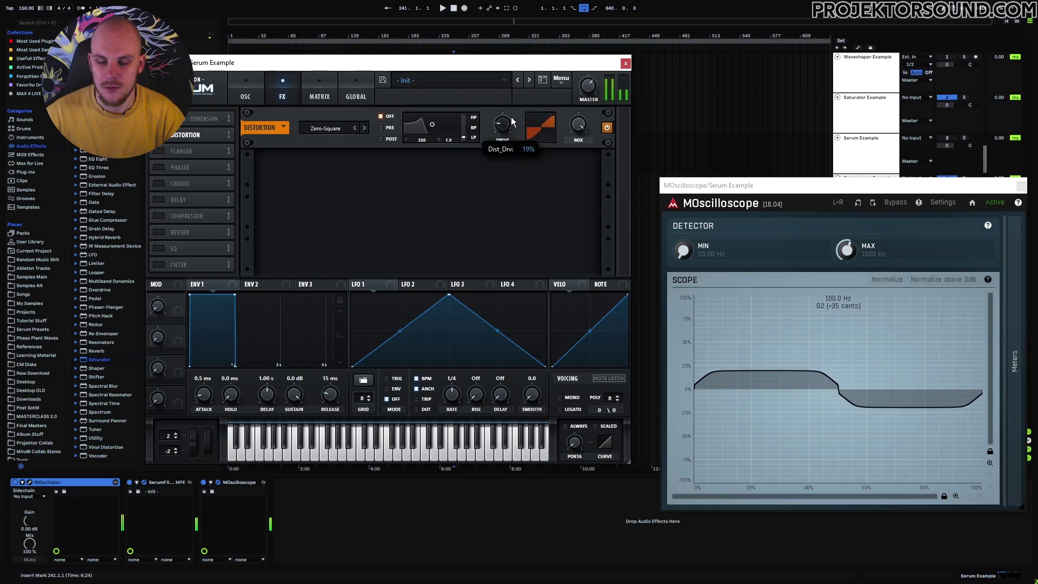
mouse_move(511, 117)
mouse_down()
mouse_move(506, 135)
mouse_move(514, 119)
mouse_up()
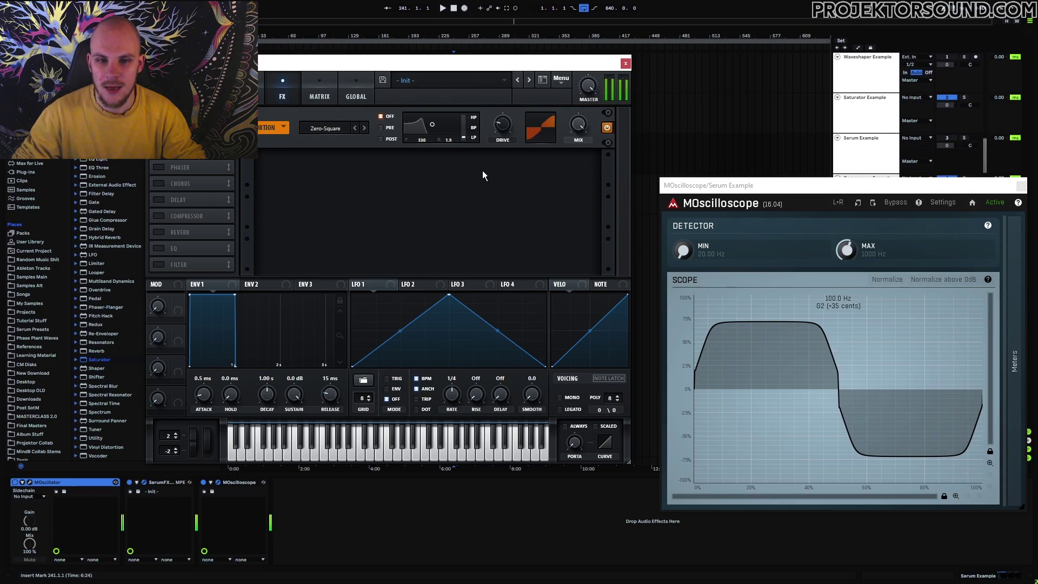
drag(501, 129, 532, 67)
click(364, 129)
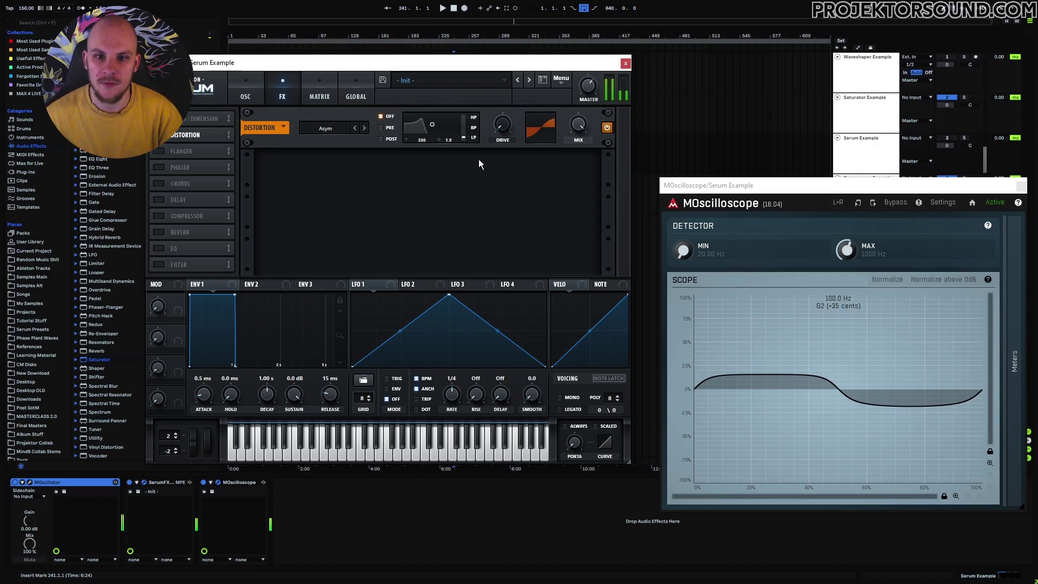
Step: Raise Serum's master volume to 92% and close the Serum and oscilloscope windows
drag(589, 87, 601, 52)
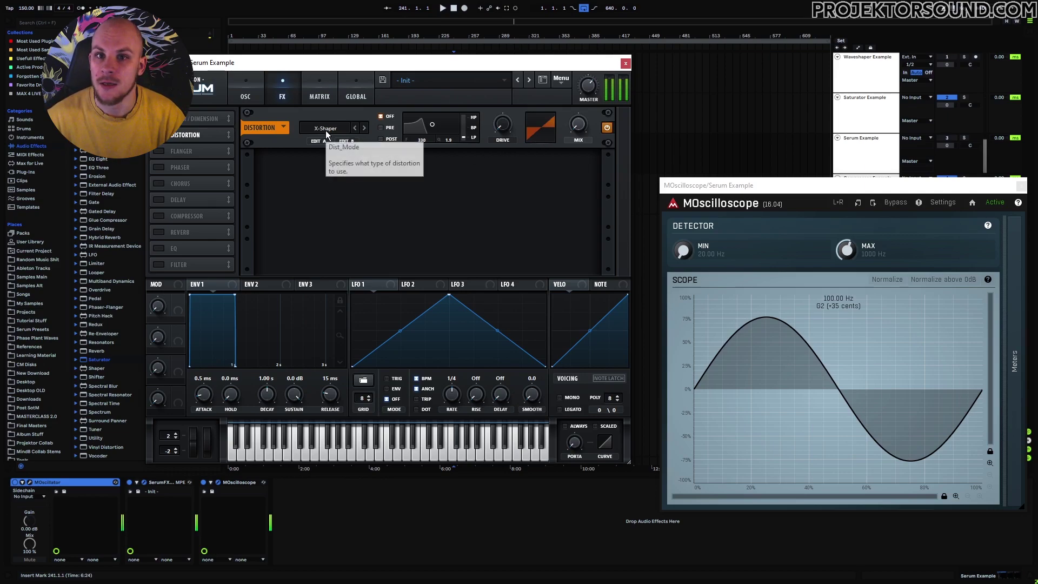
key(ctrl+alt+p)
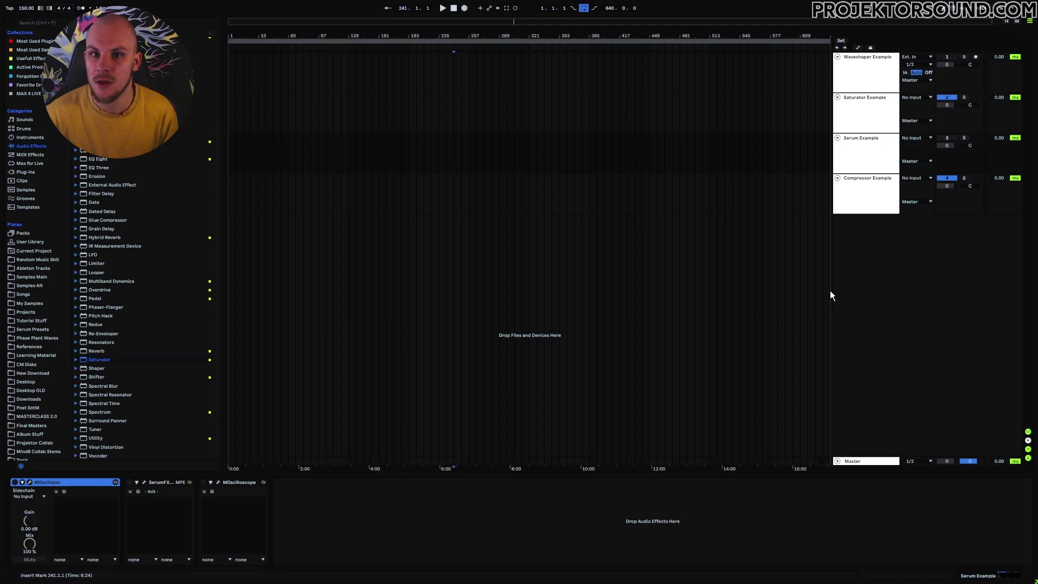
Step: On the Waveshaper Example track, drag MWaveShaper's upper node up into a saturation curve
key(Up)
key(Up)
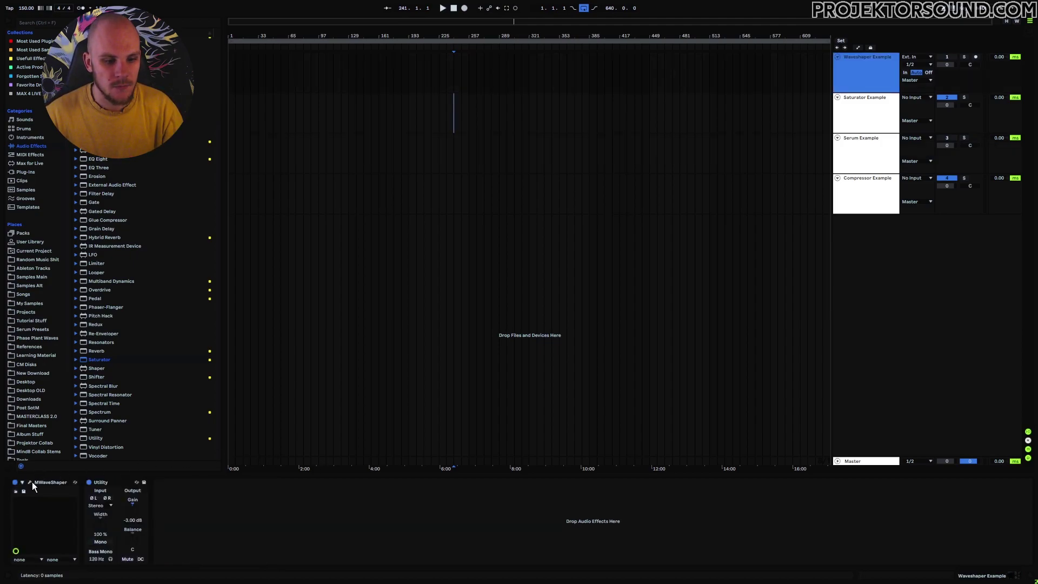
click(30, 482)
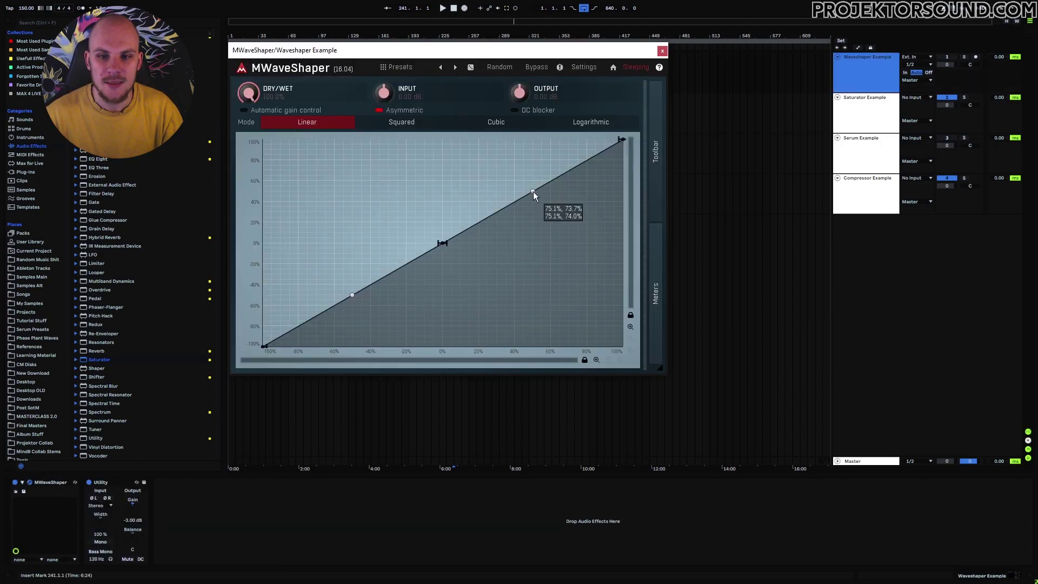
drag(533, 194, 538, 145)
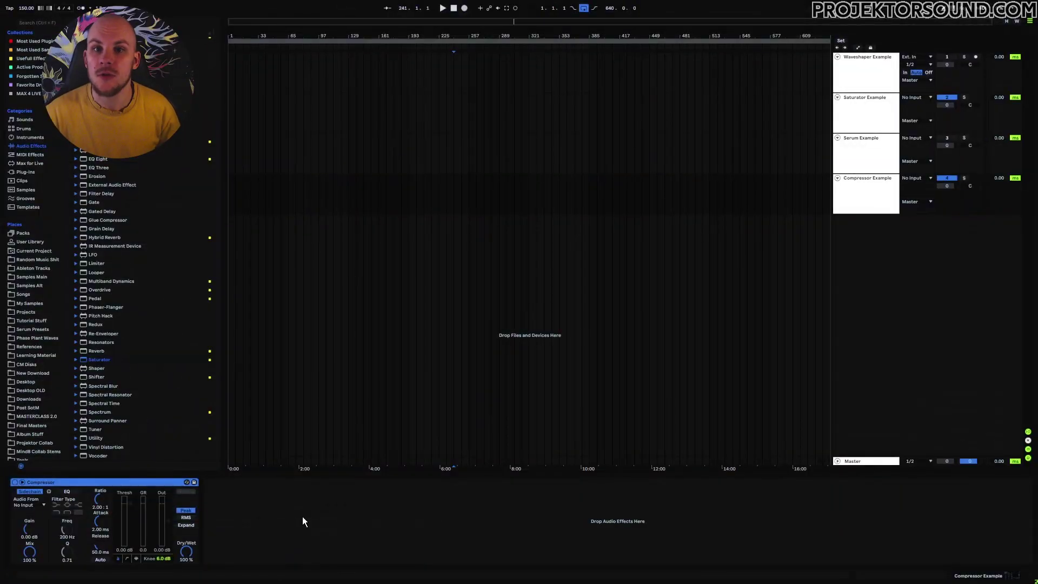
Step: Expand the Compressor and set threshold -14.9 dB at inf:1 ratio, briefly trying about 3.8:1
click(127, 559)
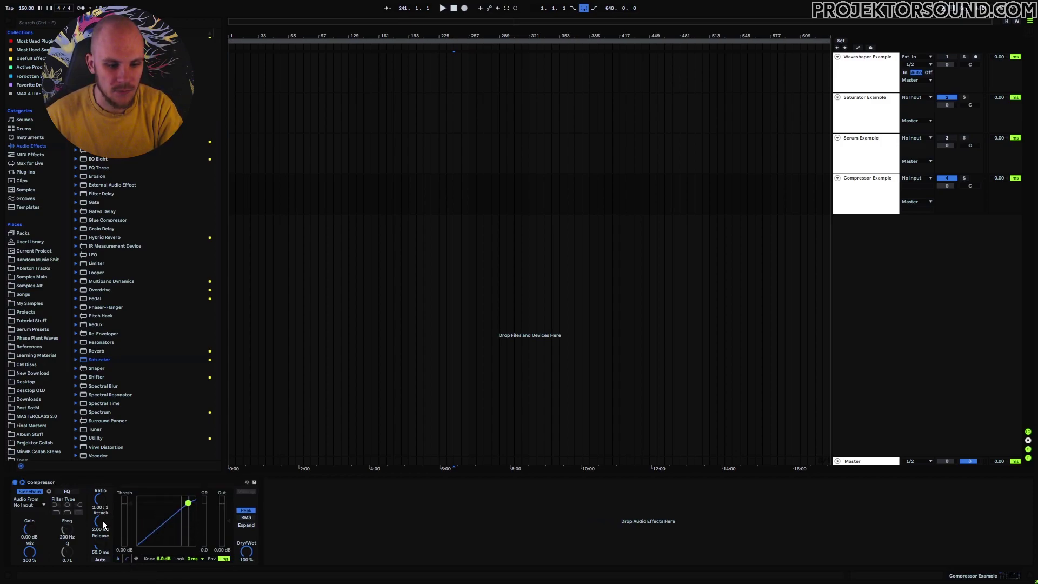
drag(196, 502, 196, 521)
drag(102, 500, 103, 460)
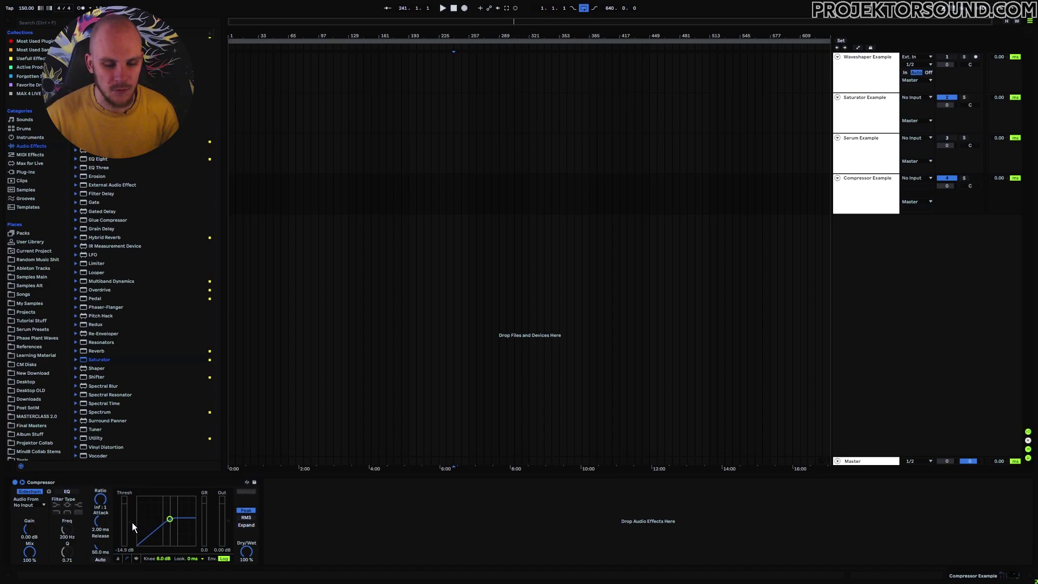
drag(129, 518, 129, 508)
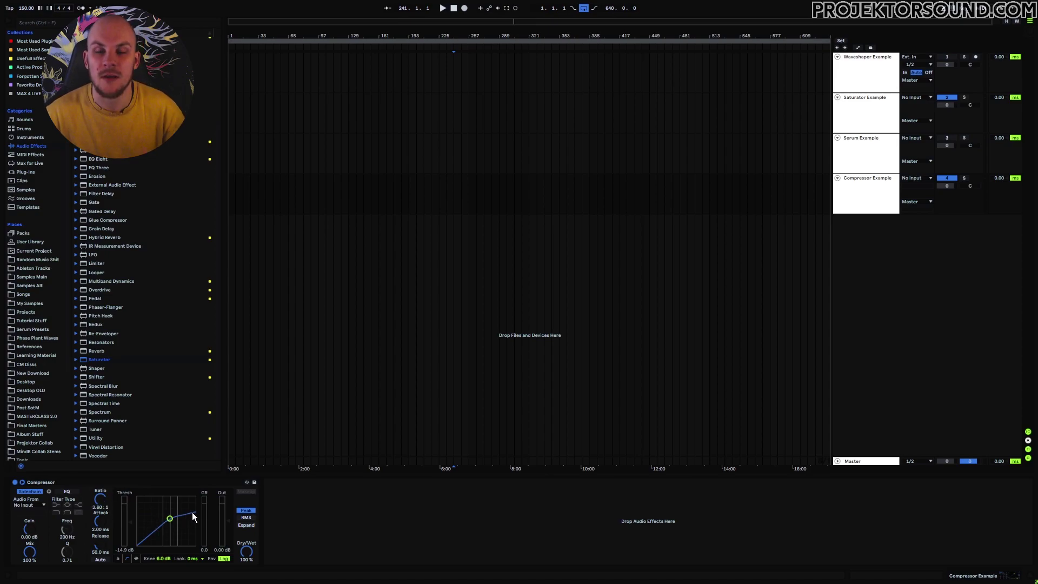
drag(192, 512, 311, 541)
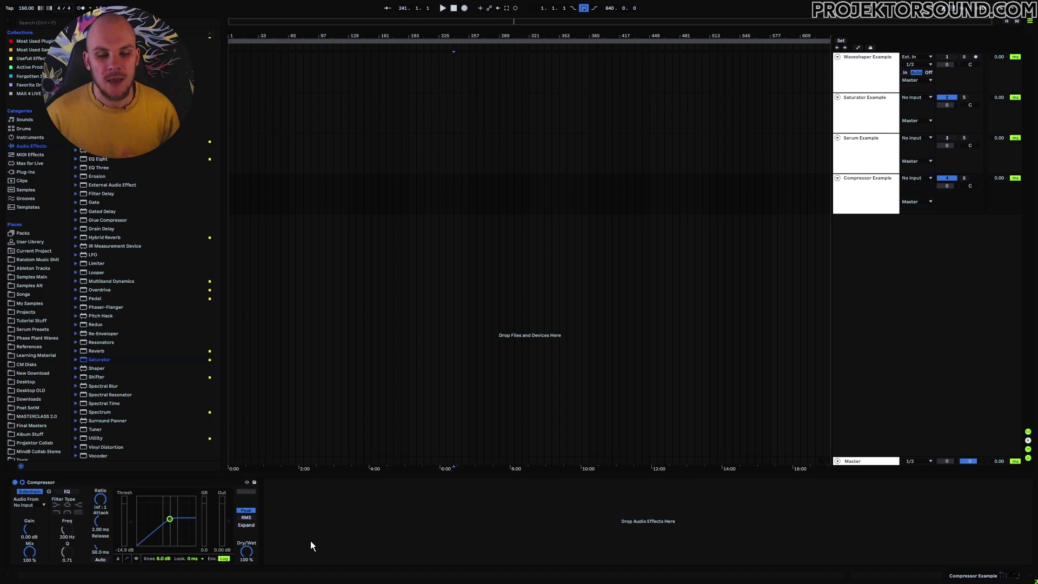